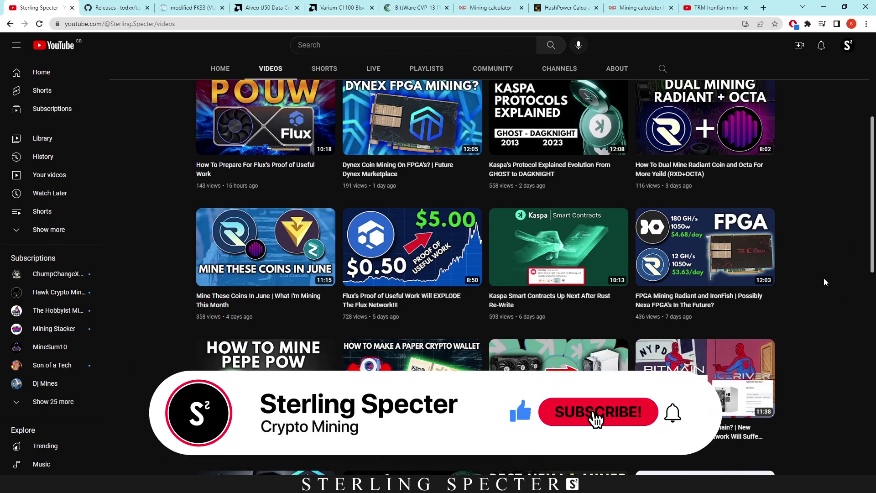
Switch from the YouTube channel to the Team Red Miner v0.10.13 GitHub release notes.
mouse_move(720, 287)
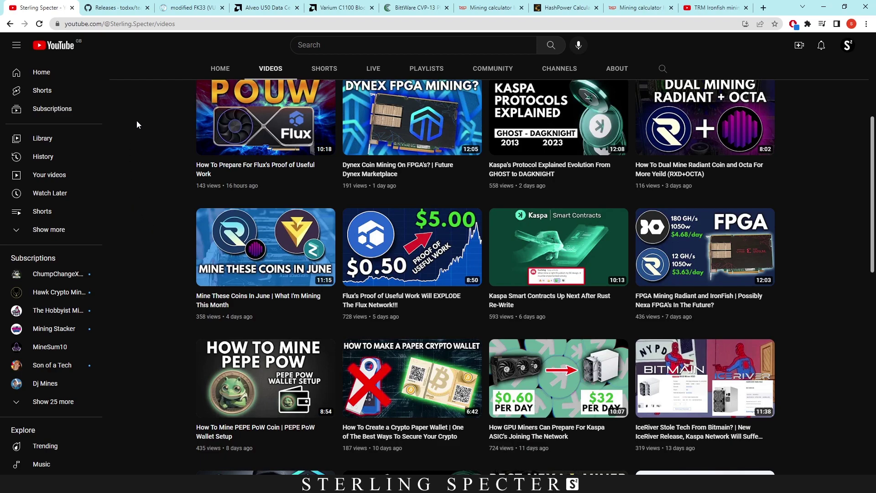
left_click(109, 7)
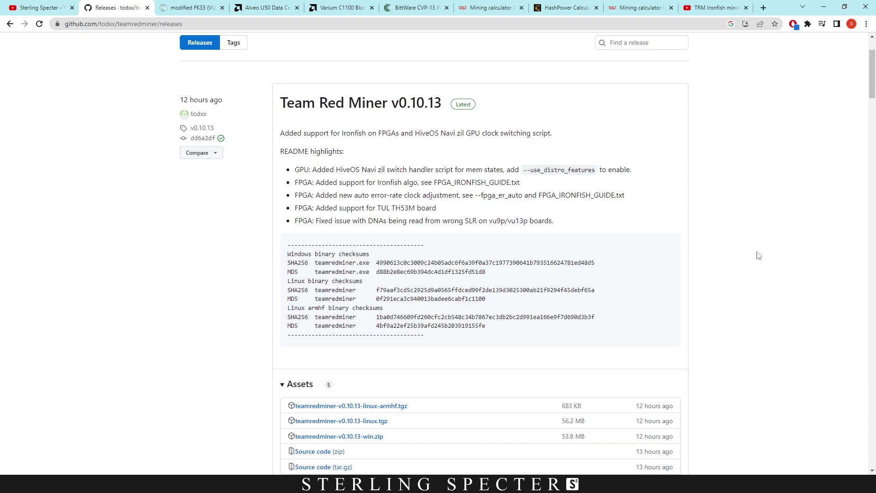
Scroll down through the v0.10.13 release notes and back up to the top.
scroll(766, 227, "down", 2)
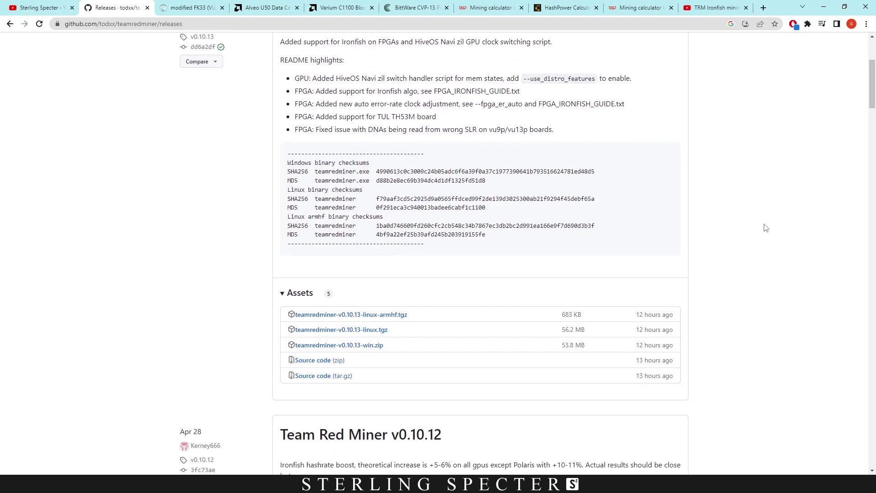
scroll(766, 228, "up", 2)
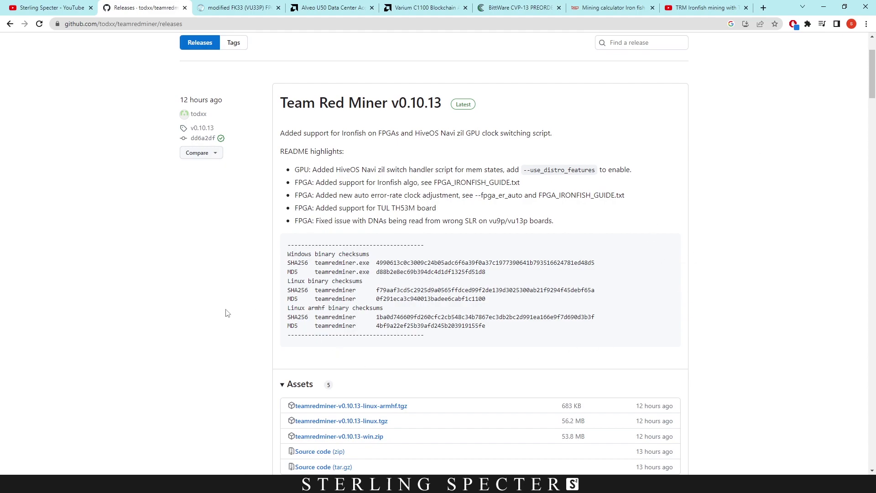
Glance at Discord's tuning-fpga channel, then return to the €5,995 BittWare CVP-13 preorder page.
key("alt+Tab")
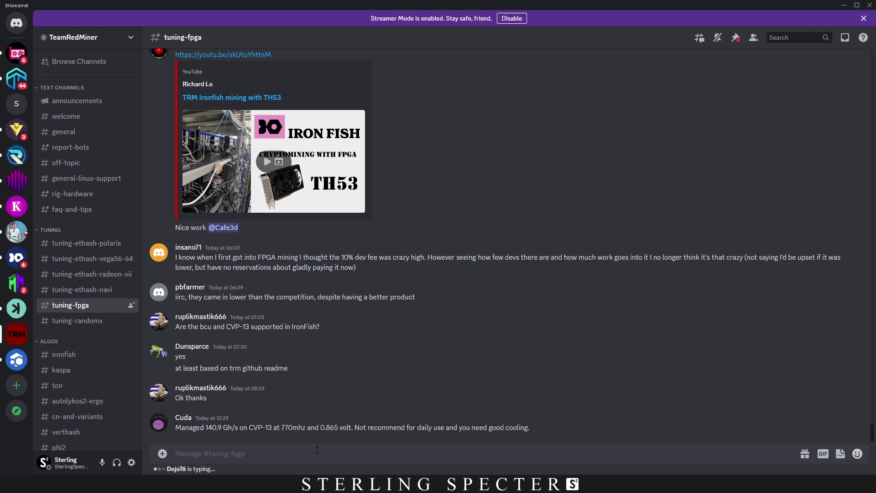
key("alt+Tab")
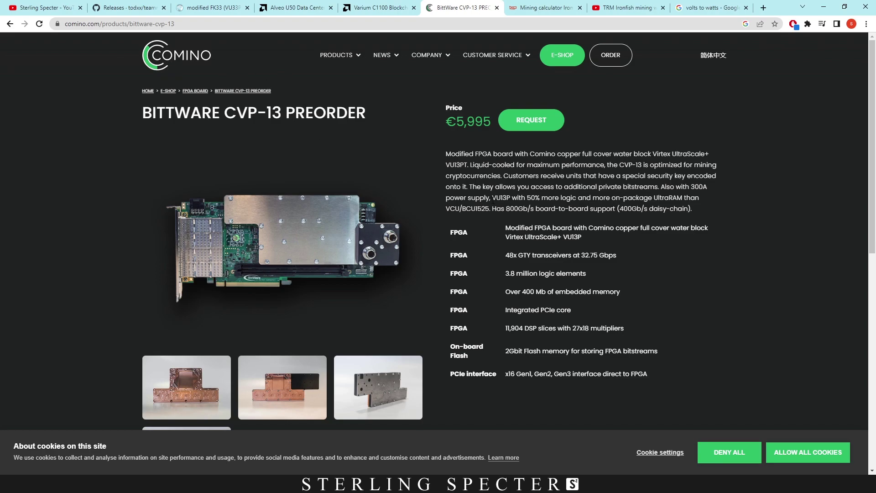
Accept all cookies on Comino's CVP-13 page and highlight its €5,995 price.
left_click(828, 456)
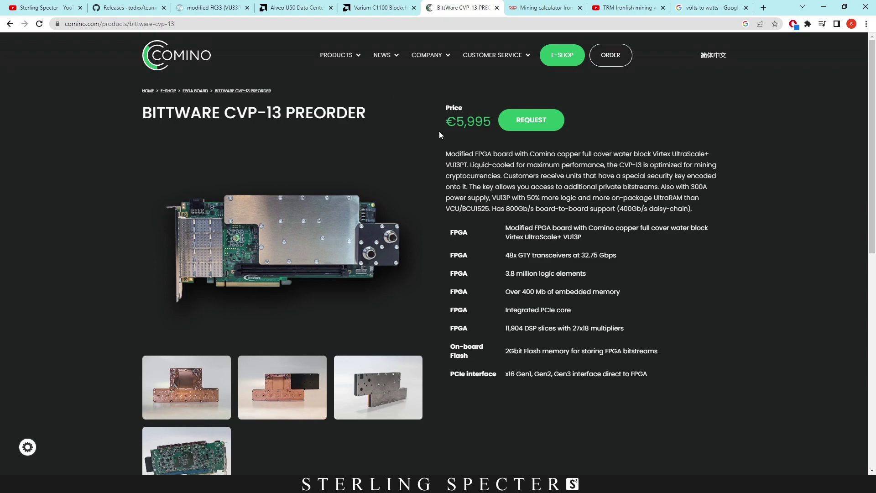
left_click_drag(456, 121, 446, 122)
left_click(475, 121)
Open the Iron Fish calculator and replace the hashrate of 100 with 140000 Mh/s.
left_click(540, 7)
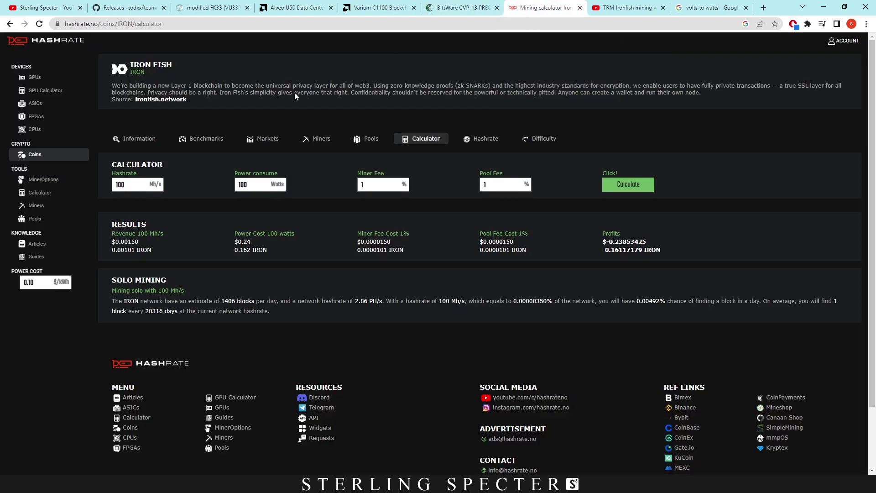
double_click(118, 185)
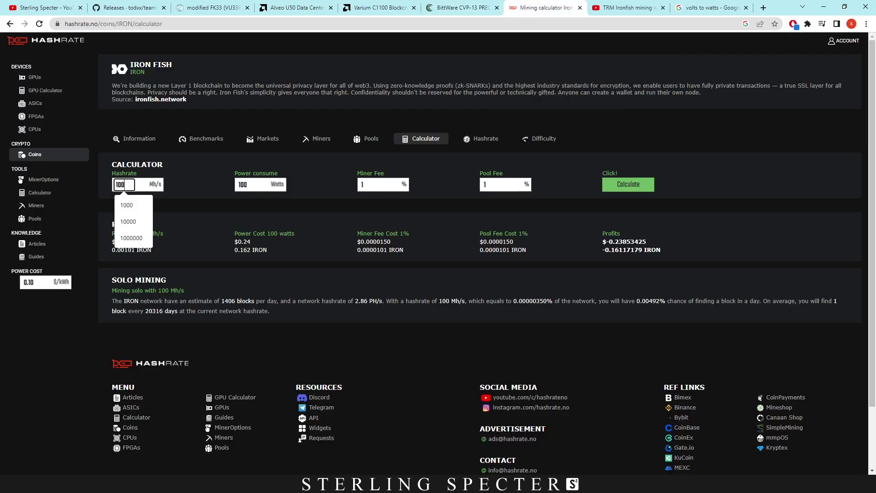
key("alt+Tab")
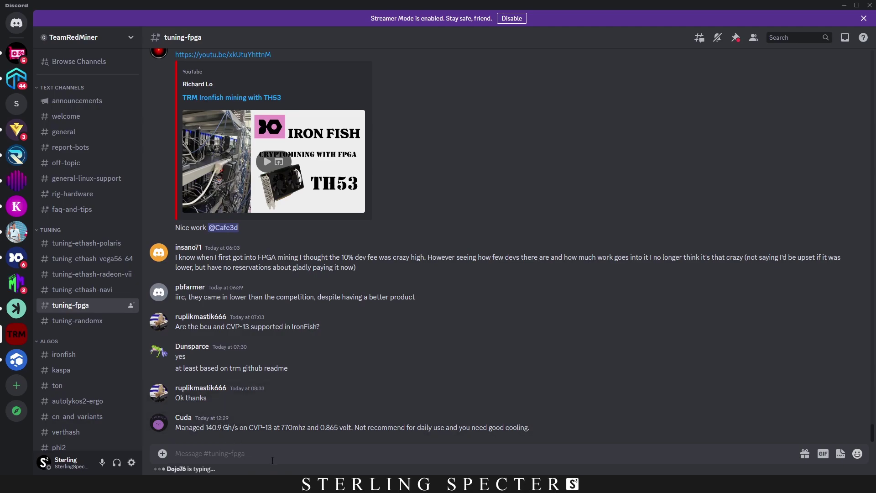
key("alt+Tab")
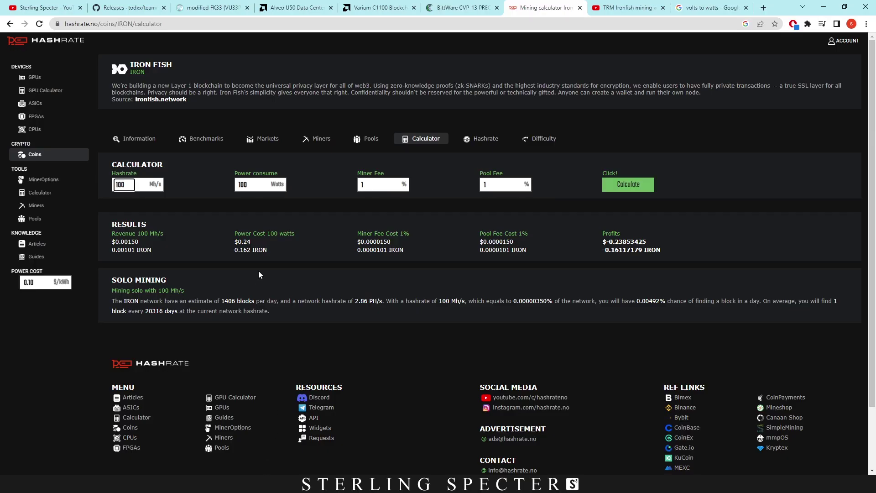
key("BackSpace")
type("140000")
Set power consumption to 86 watts for a $1.85 profit, and close the volts-to-watts tab.
left_click_drag(254, 184, 238, 185)
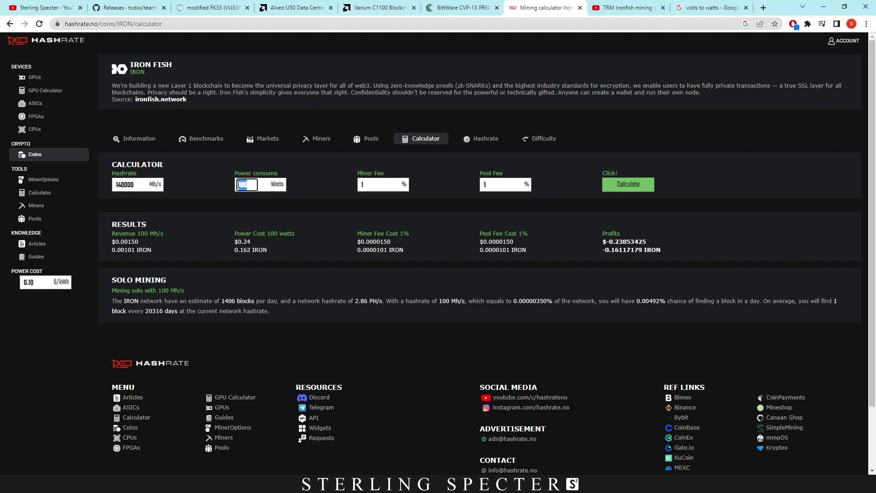
type("86")
key("alt+Tab")
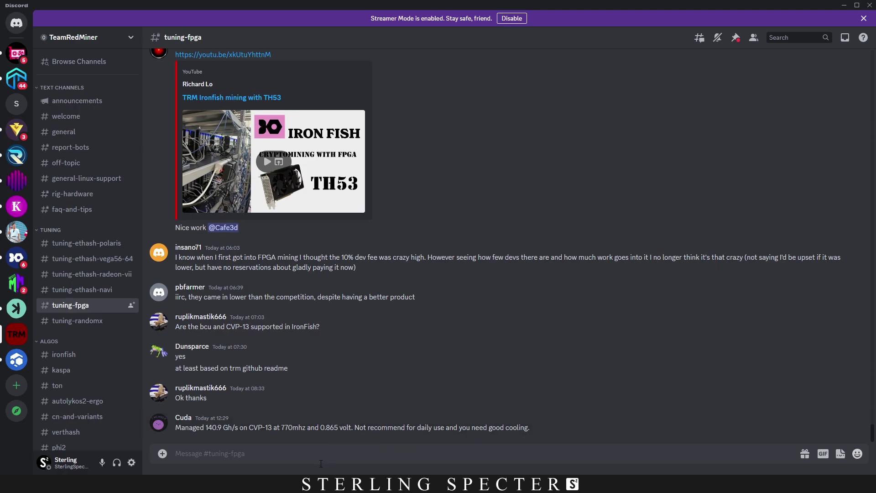
key("alt+Tab")
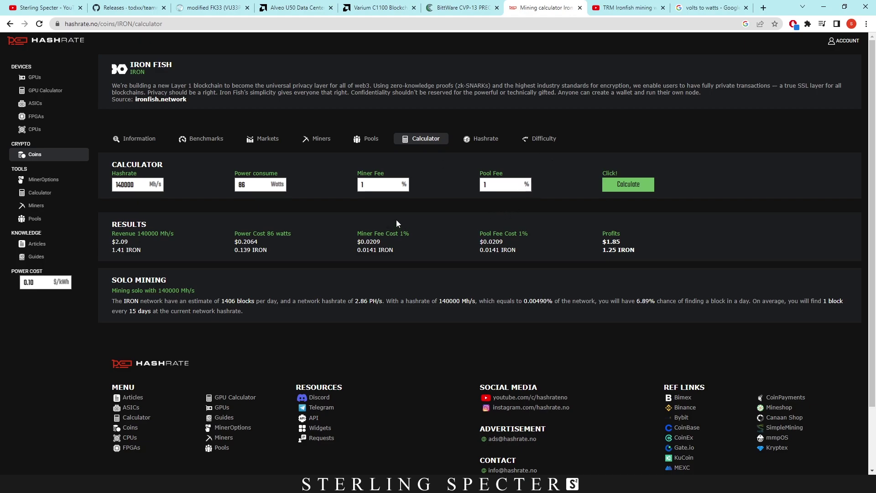
left_click(746, 8)
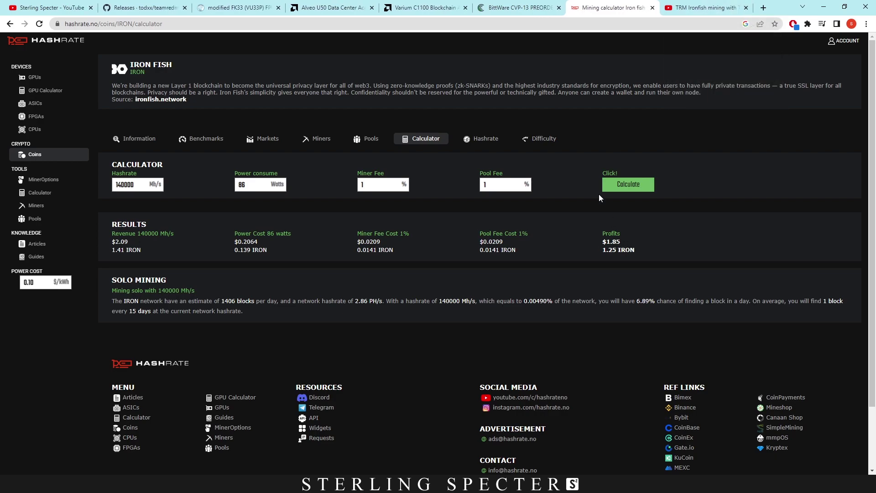
After visiting the BittWare CVP-13 tab, scroll through older tuning-fpga messages in Discord.
left_click(520, 8)
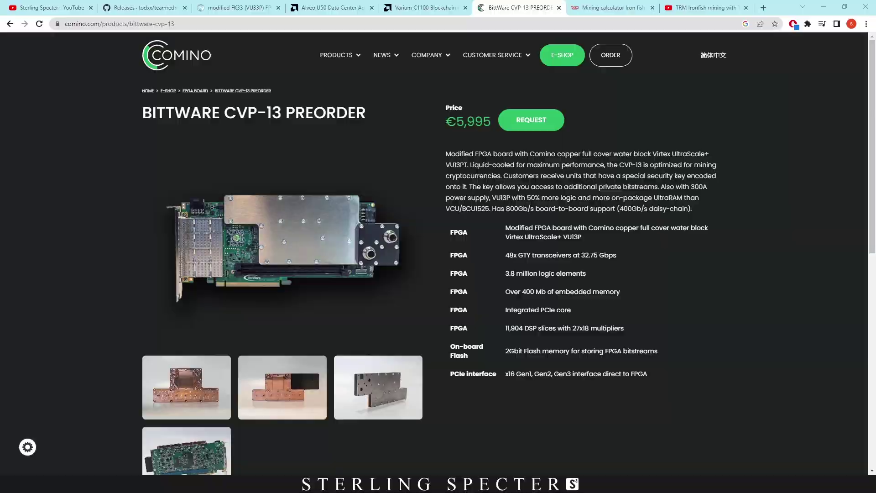
left_click(269, 483)
scroll(407, 351, "up", 8)
scroll(407, 354, "up", 1)
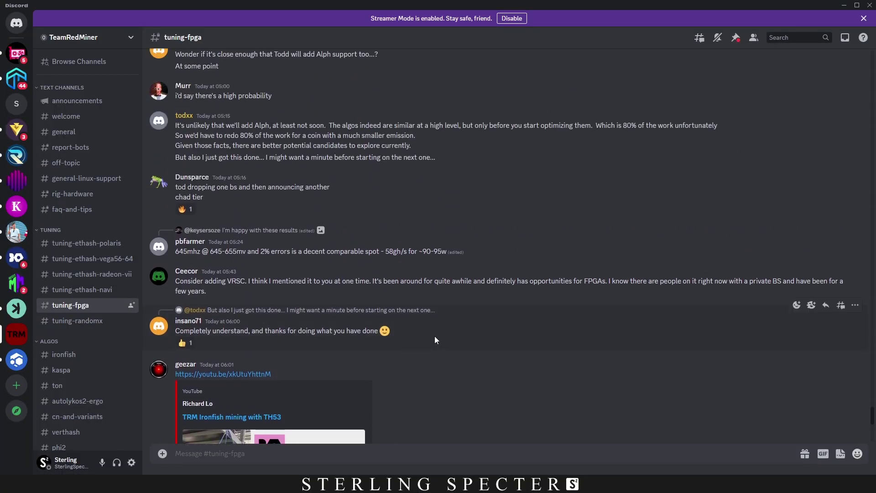
scroll(428, 337, "up", 3)
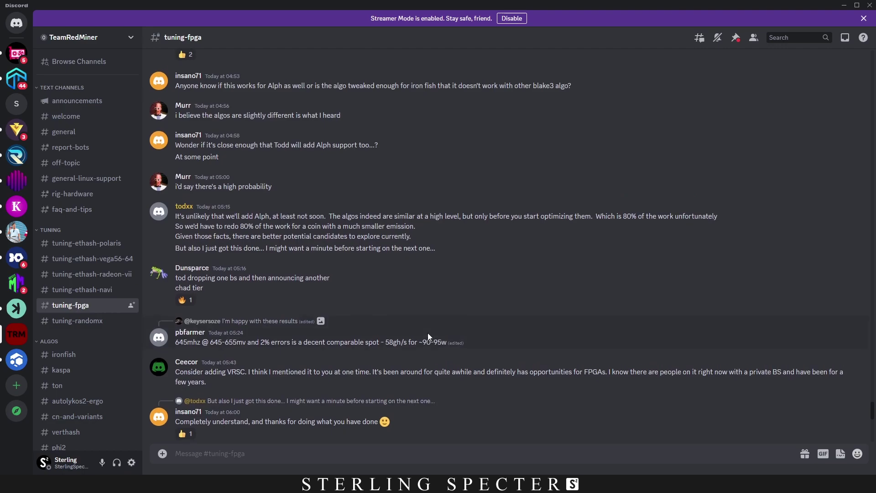
scroll(428, 337, "down", 3)
scroll(427, 337, "down", 3)
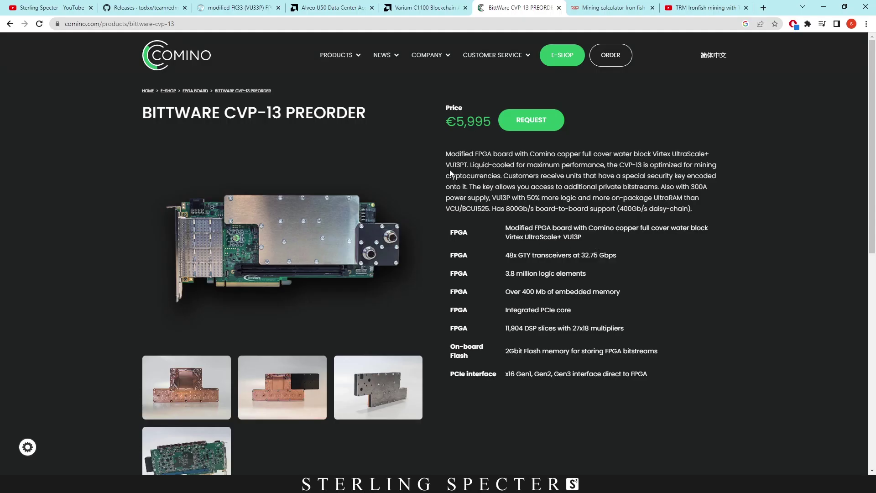
Review the $997 modified FK33 (VU33P) FPGA listing, then the TRM Ironfish TH53 video.
left_click(261, 11)
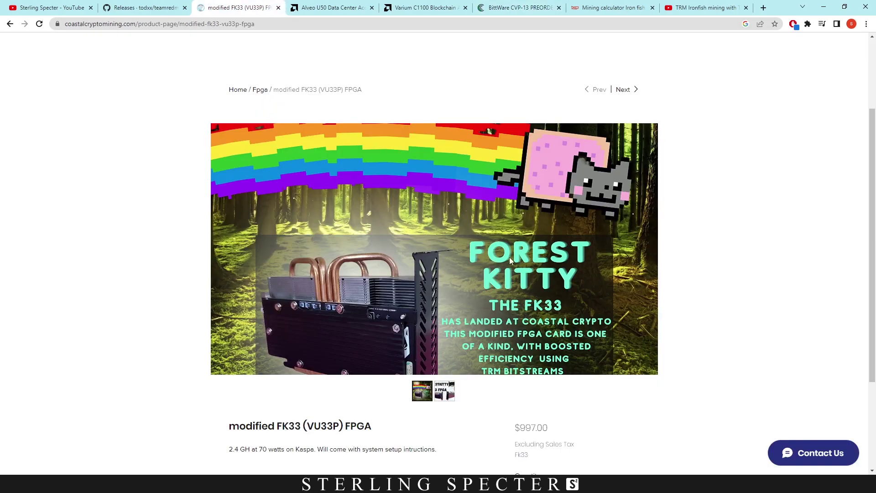
scroll(576, 302, "down", 1)
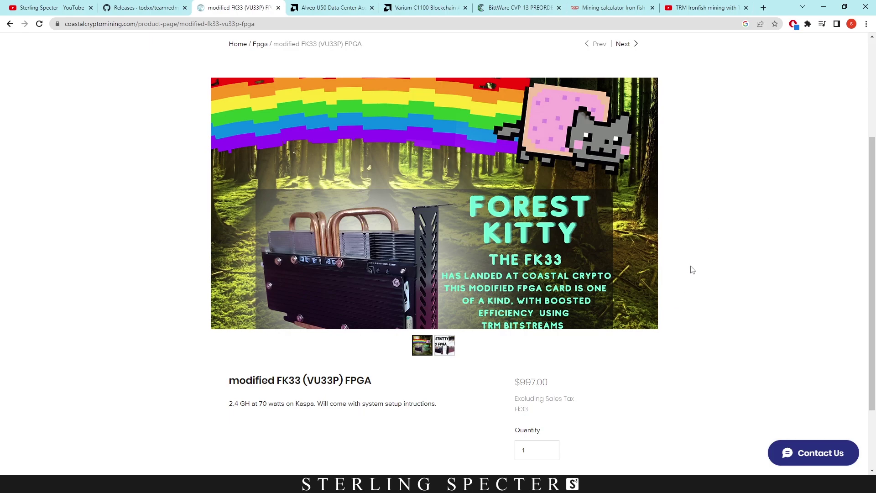
left_click(725, 7)
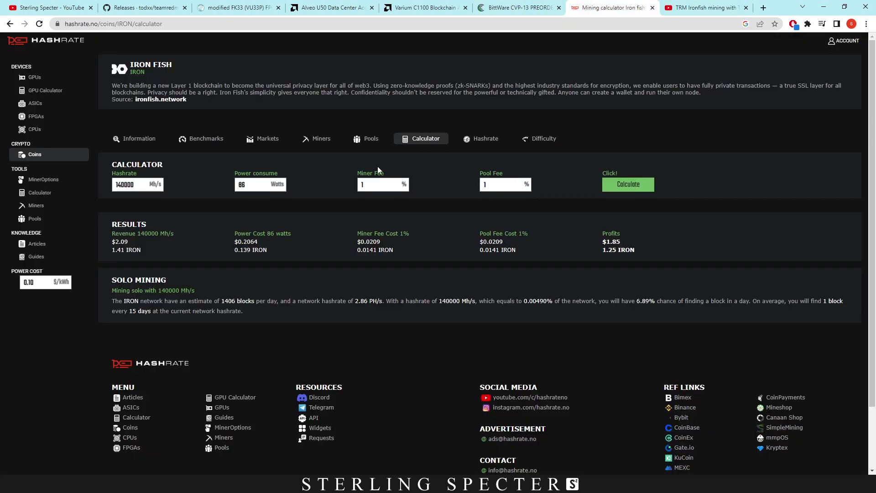
Recalculate Iron Fish profit for 39000 Mh/s at 167 watts, giving $0.166.
left_click_drag(135, 184, 99, 185)
type("39000")
key("Tab")
type("167")
left_click(638, 185)
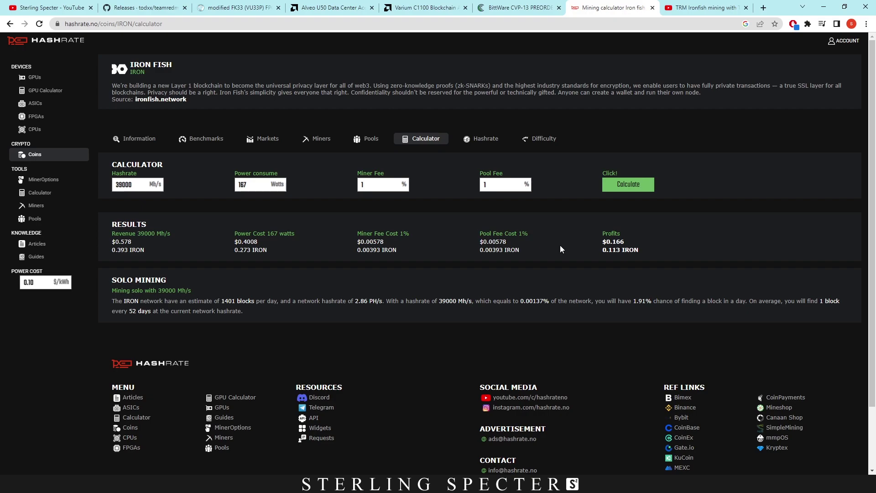
key("ctrl+3")
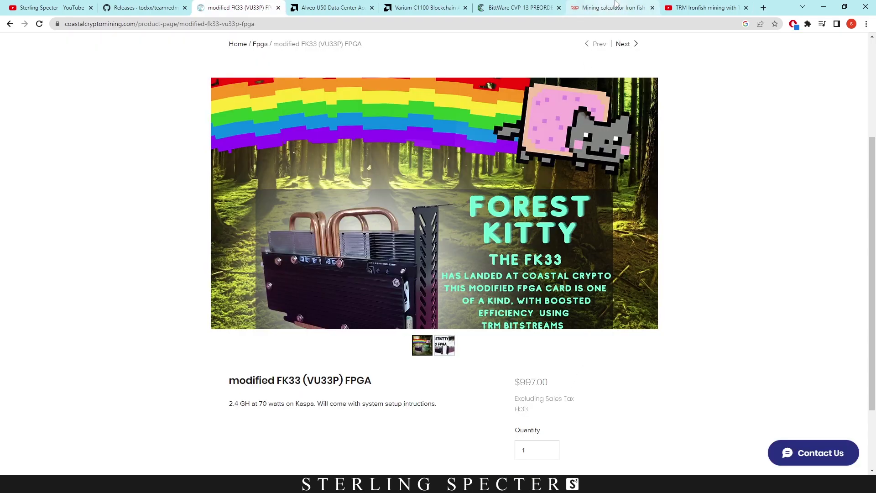
Compare the FK33 listing against the TRM Ironfish TH53 video reaching nearly 40 GH/s.
mouse_move(619, 3)
mouse_move(520, 4)
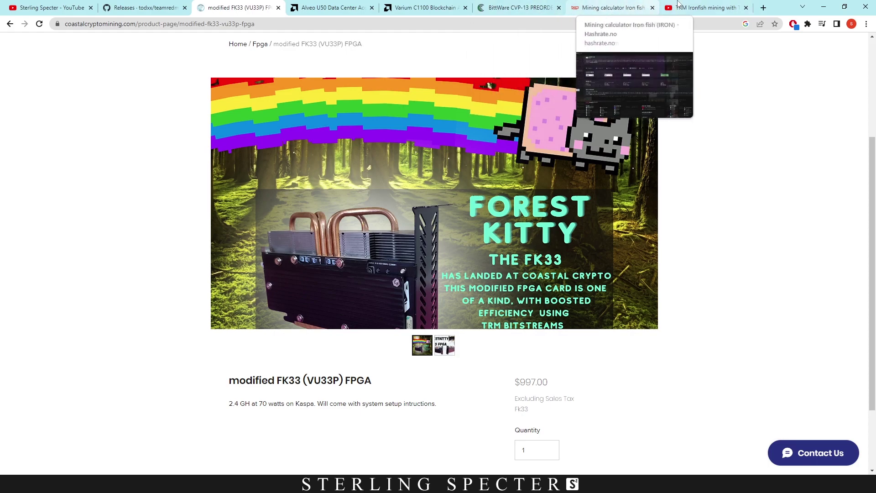
left_click(692, 4)
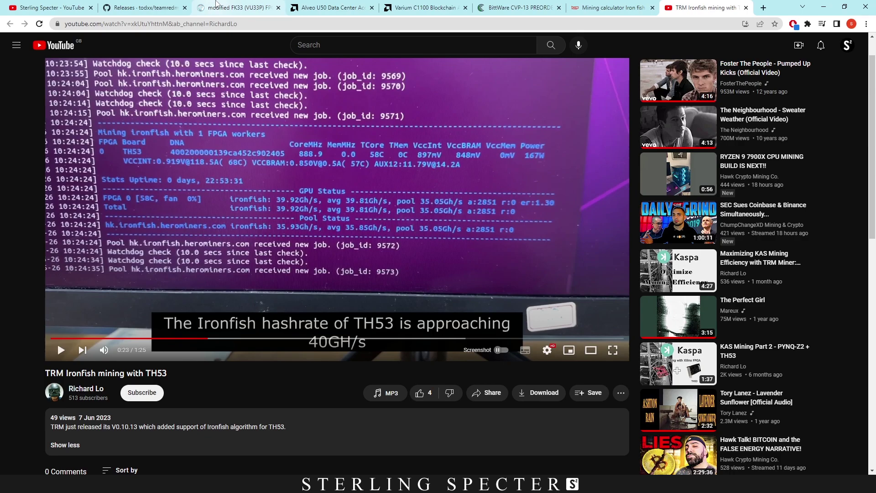
left_click(240, 7)
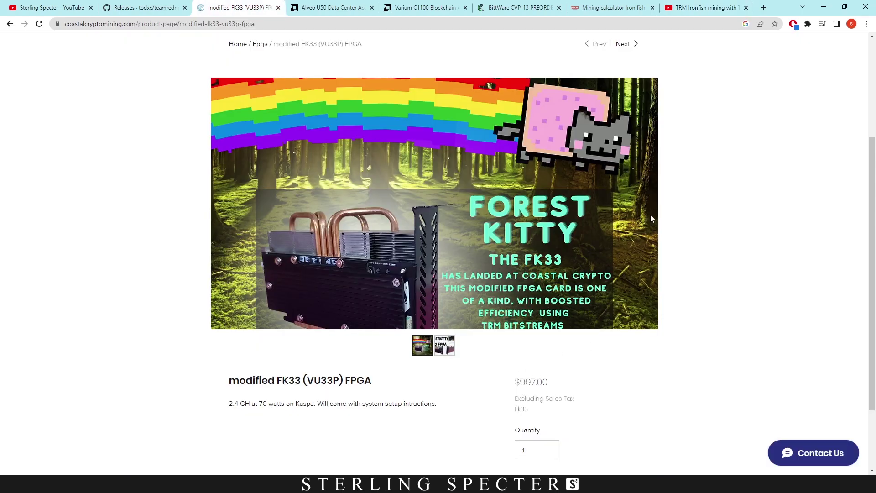
left_click(705, 8)
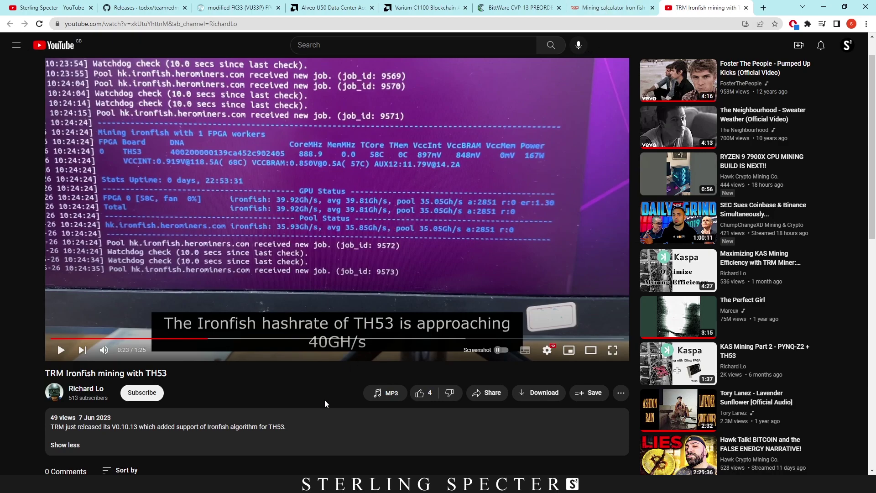
key("alt+Tab")
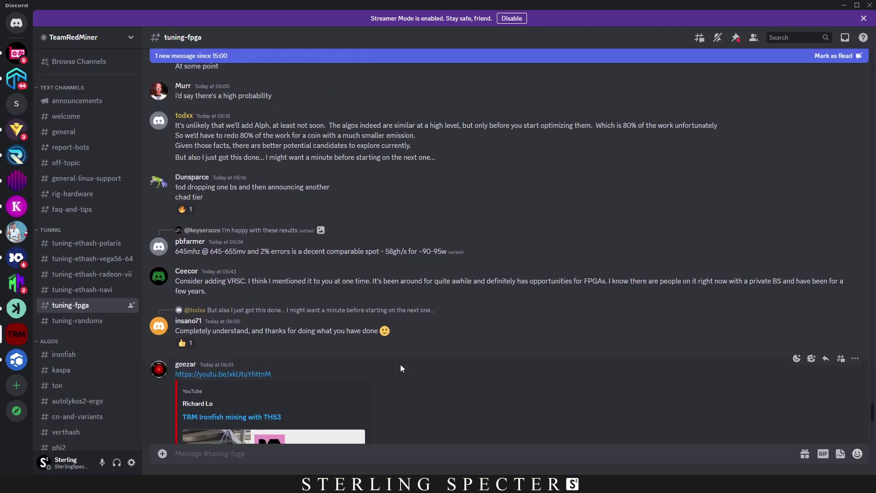
Scroll up in tuning-fpga and enlarge the screenshot of U50C boards mining Ironfish.
scroll(400, 364, "up", 10)
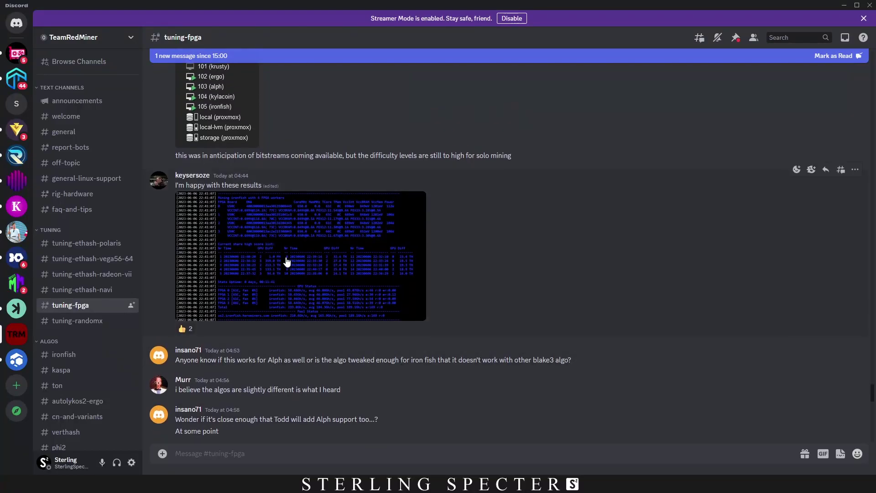
left_click(229, 211)
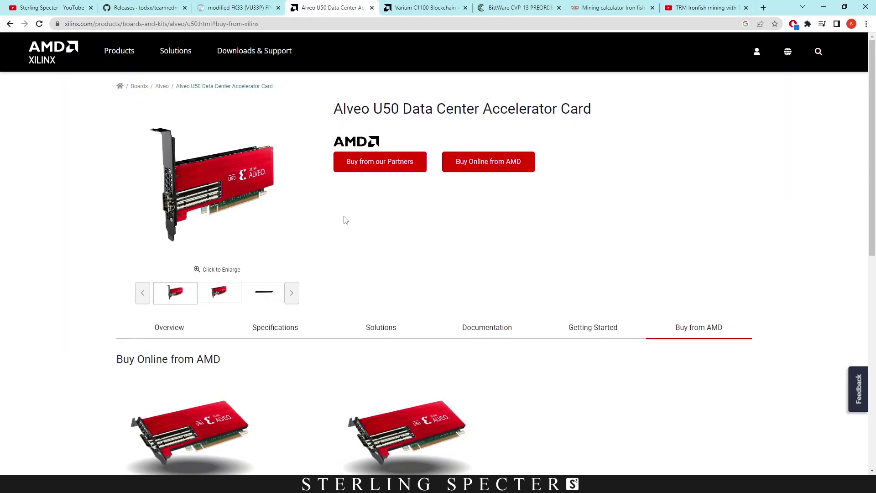
Scroll the Alveo U50 page to the U50 ($2,965) and U50LV ($3,303) Buy Online prices and back.
scroll(395, 240, "down", 2)
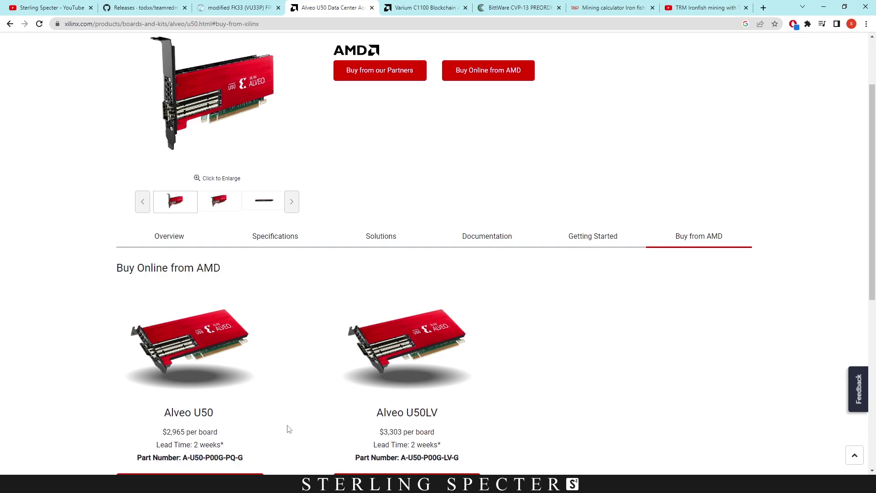
scroll(327, 404, "up", 1)
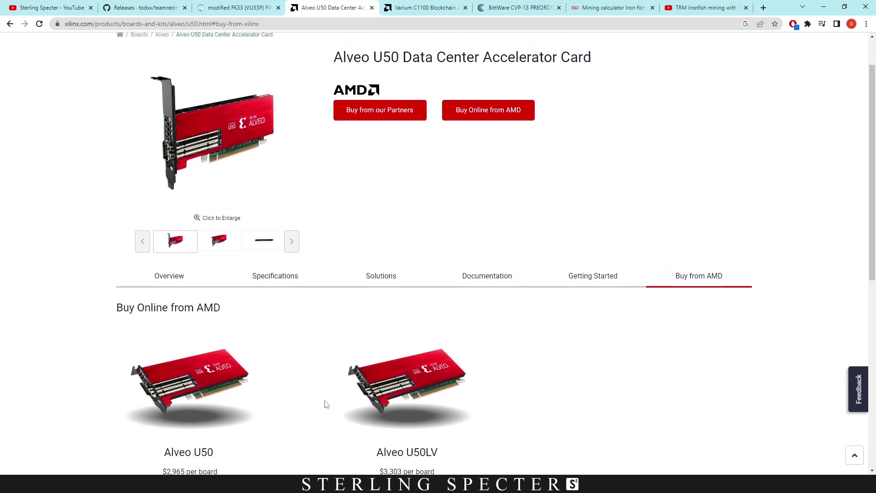
scroll(327, 404, "up", 1)
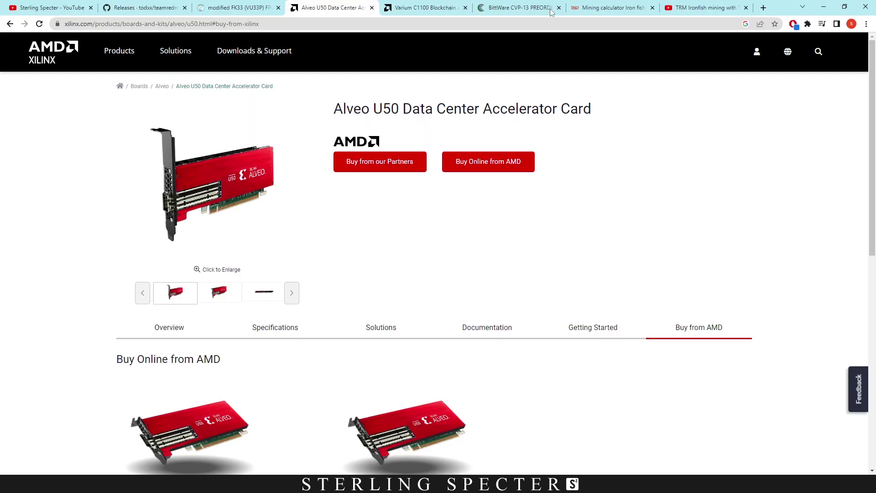
Recalculate Iron Fish profit on hashrate.no for 58000 Mh/s at 112 watts, giving $0.574.
left_click(615, 6)
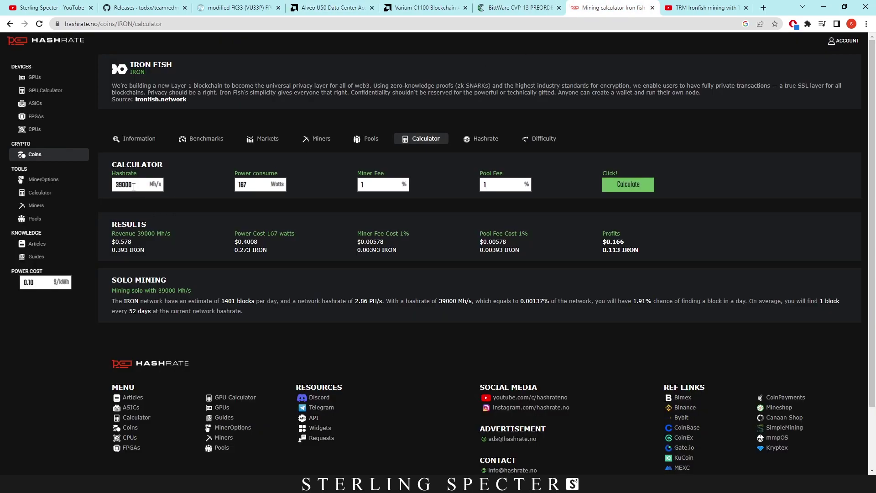
left_click_drag(135, 184, 96, 189)
type("58000")
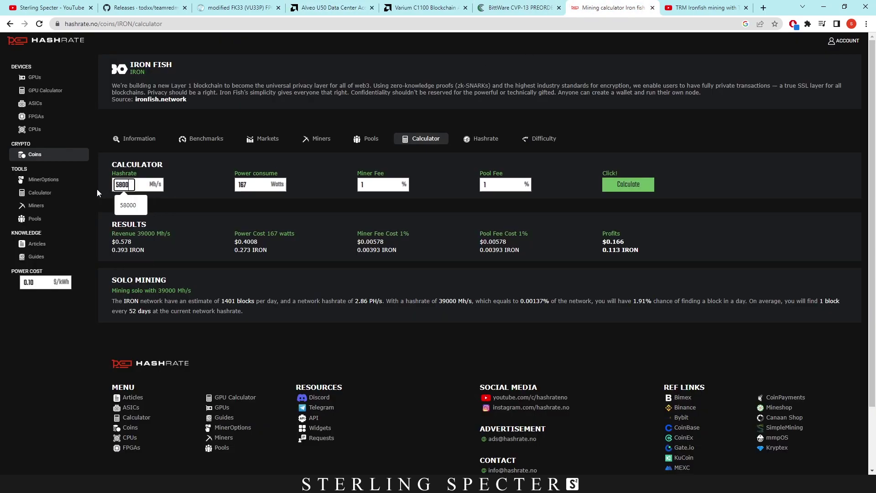
double_click(258, 183)
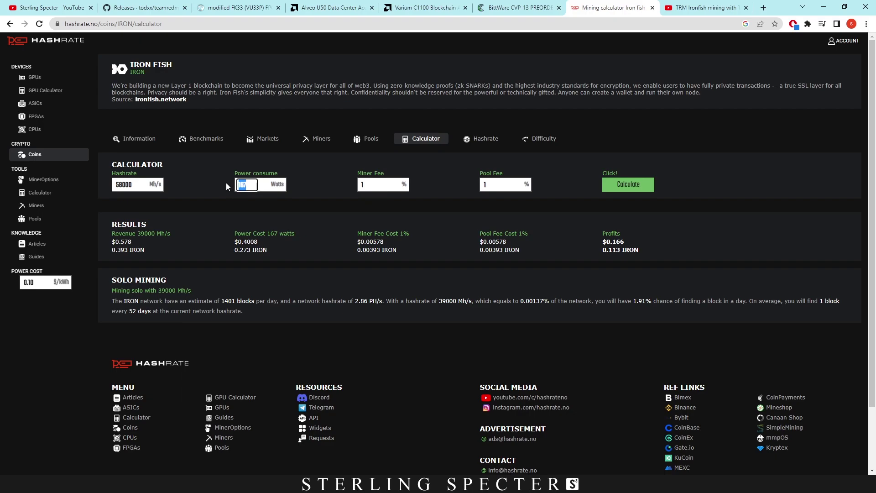
type("112")
left_click(638, 187)
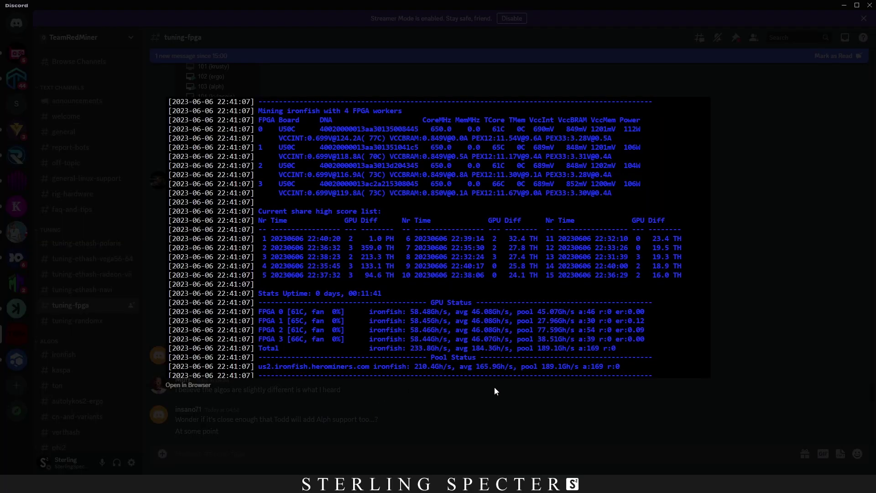
Close the enlarged four-U50C screenshot and scroll through the tuning-fpga chat.
left_click(510, 406)
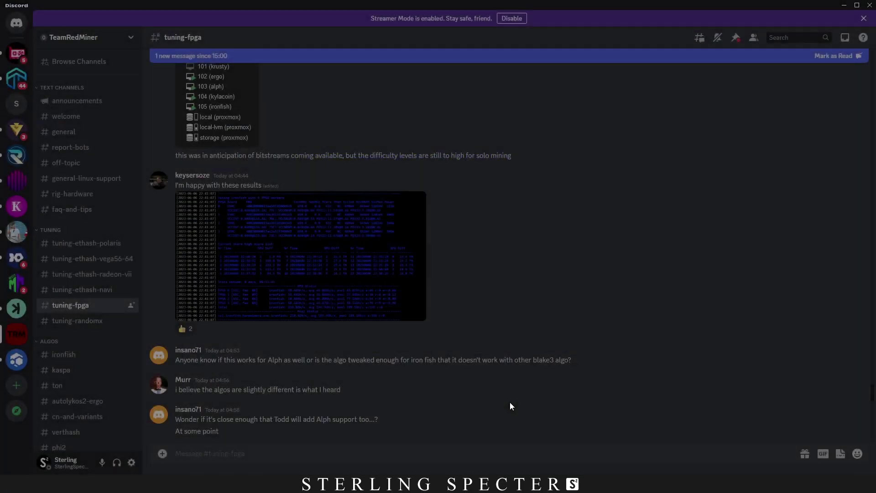
scroll(401, 374, "up", 3)
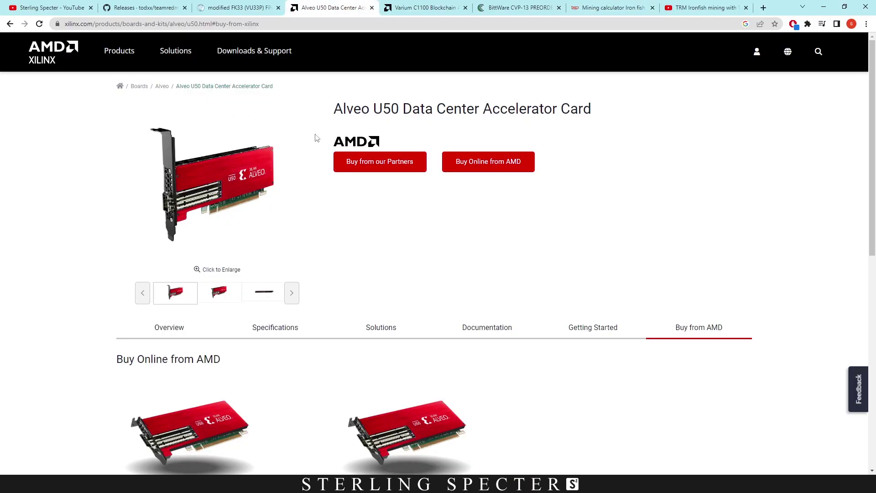
scroll(386, 246, "down", 2)
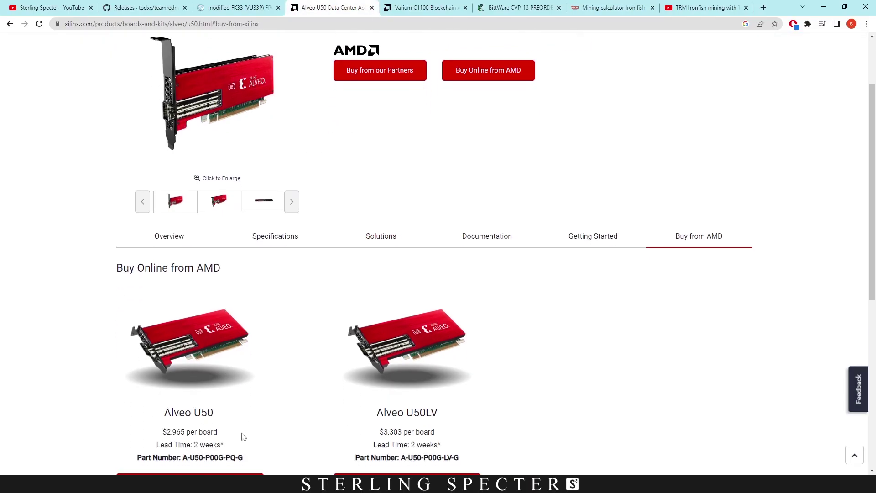
Check the $2,371 Varium C1100 page, then enlarge the eight-C1100 rig screenshot in Discord.
key("ctrl+Tab")
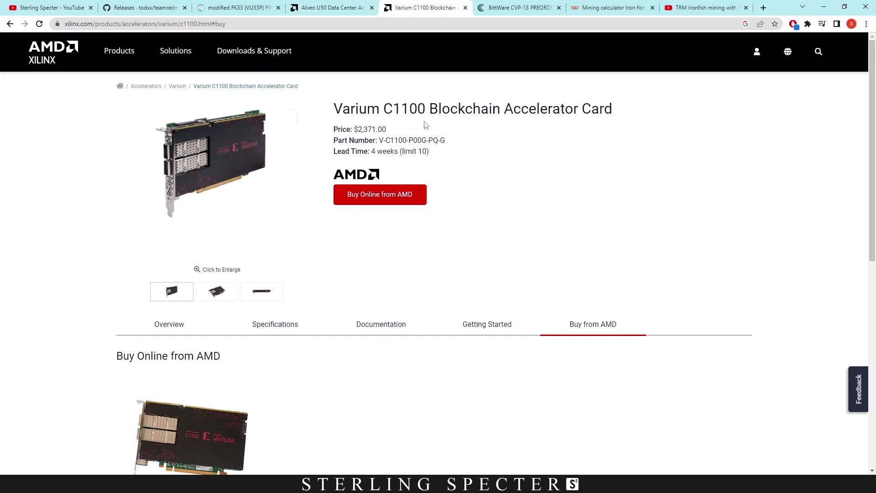
scroll(332, 272, "down", 2)
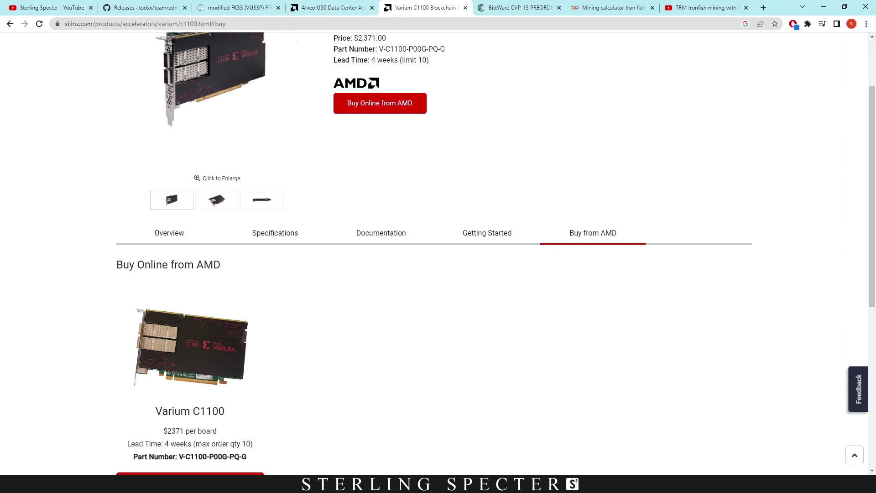
left_click(297, 484)
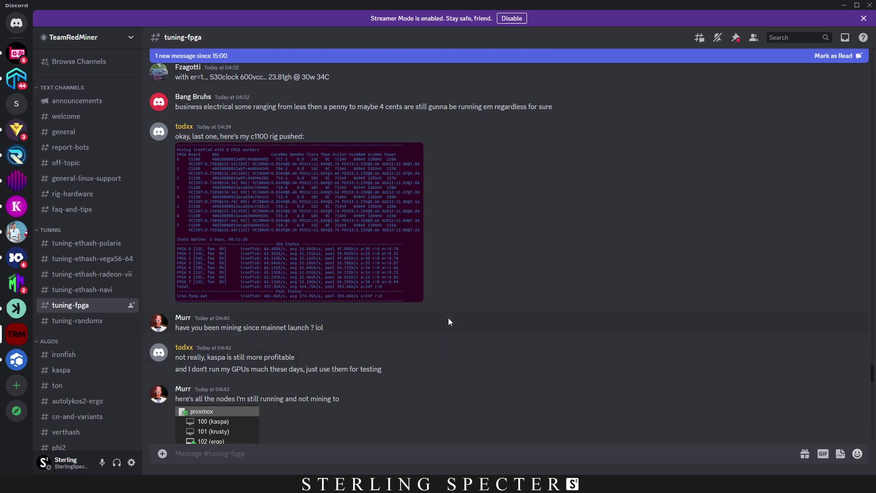
left_click(300, 207)
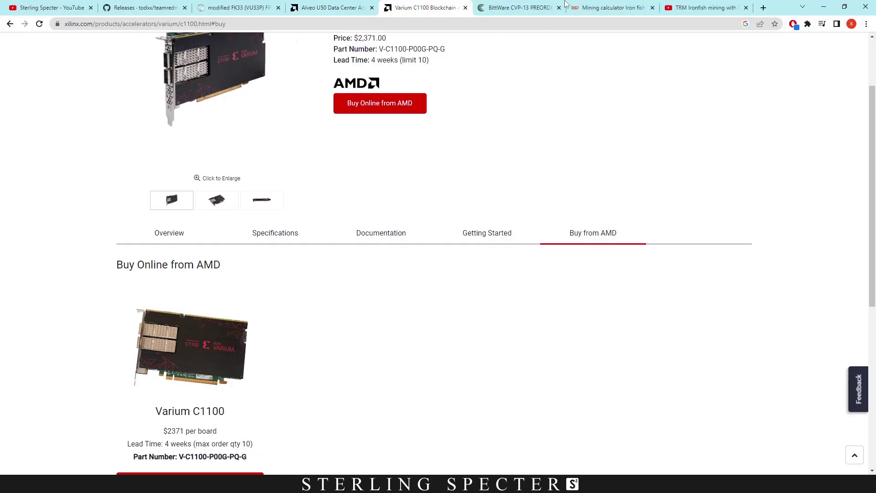
Recalculate profit for 64000 Mh/s at 128 watts ($0.622), then open the Iron Fish benchmarks.
left_click(612, 8)
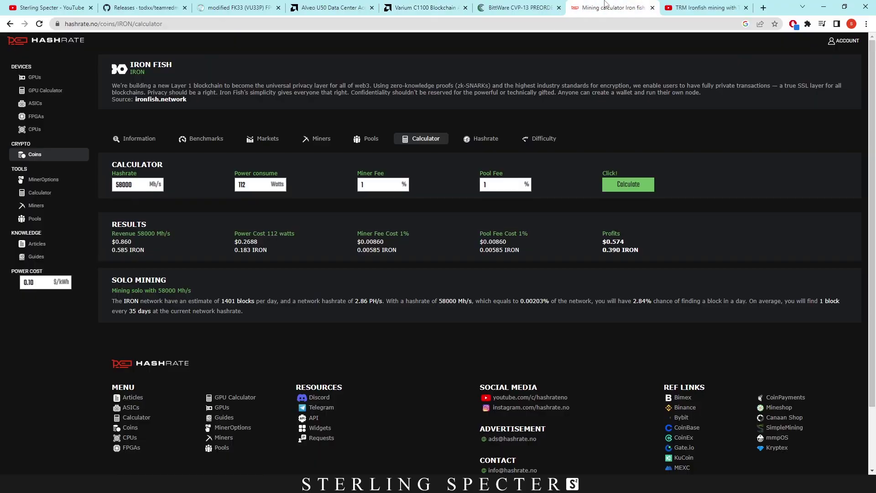
left_click_drag(142, 186, 114, 184)
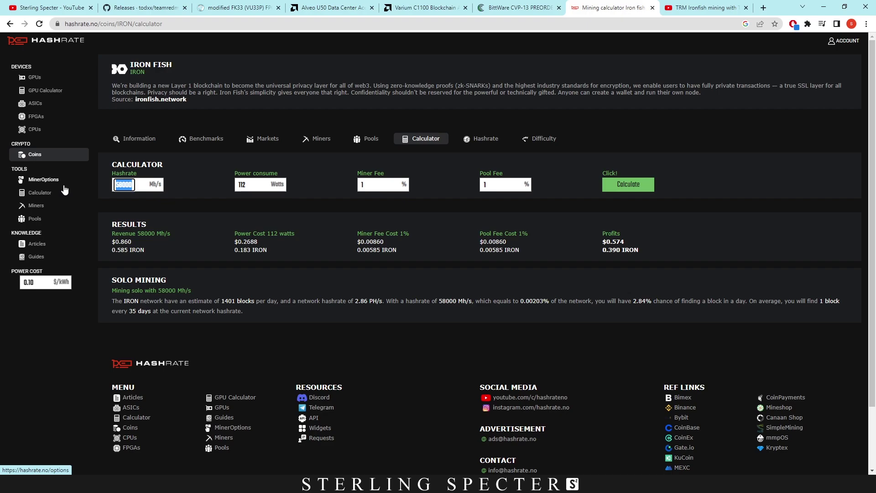
type("64000")
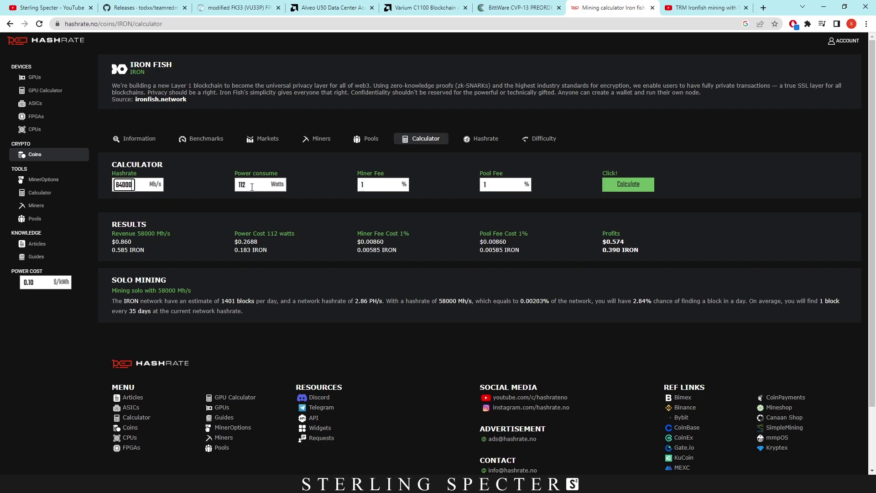
key("Tab")
type("128")
left_click(629, 184)
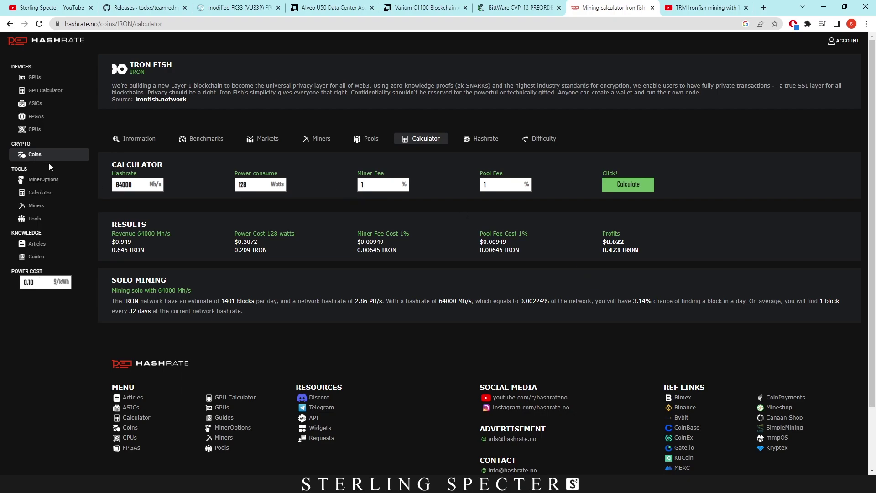
left_click(207, 139)
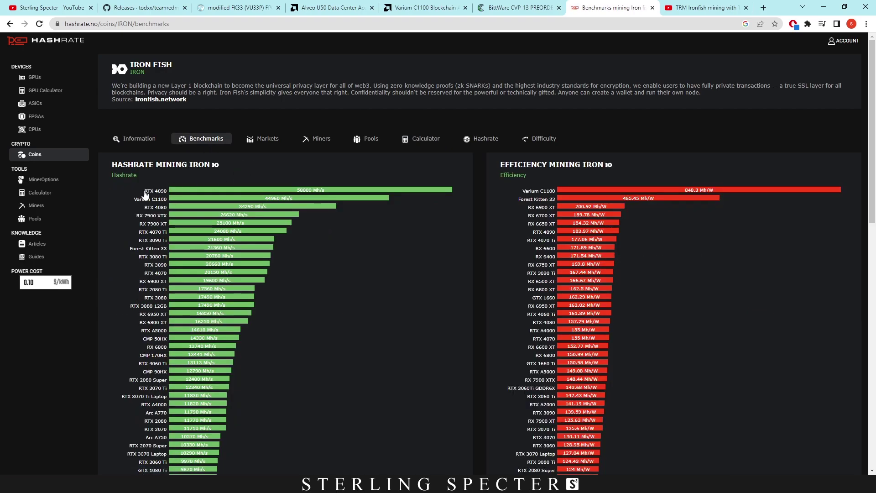
View the RTX 4090's Iron Fish benchmark (58000 Mh/s at 330 W) and return to the calculator.
left_click(316, 194)
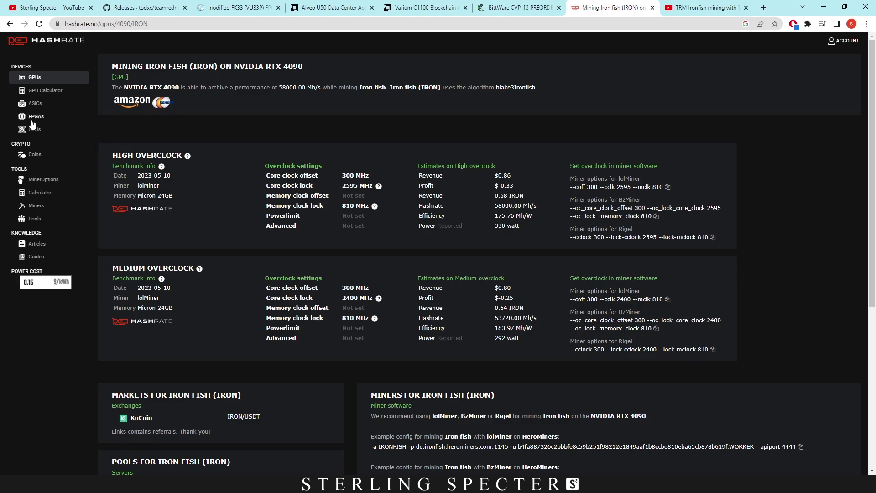
left_click(10, 25)
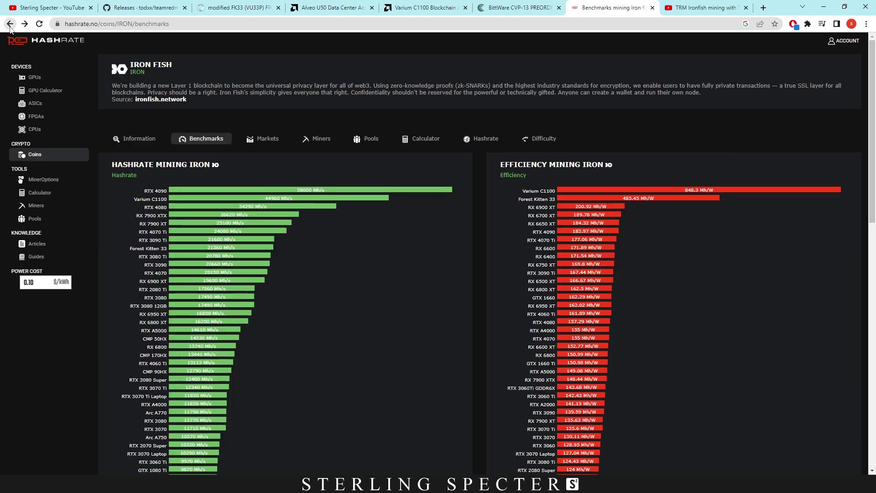
left_click(10, 25)
Calculate Iron Fish profit for 58000 Mh/s at 330 watts.
double_click(128, 183)
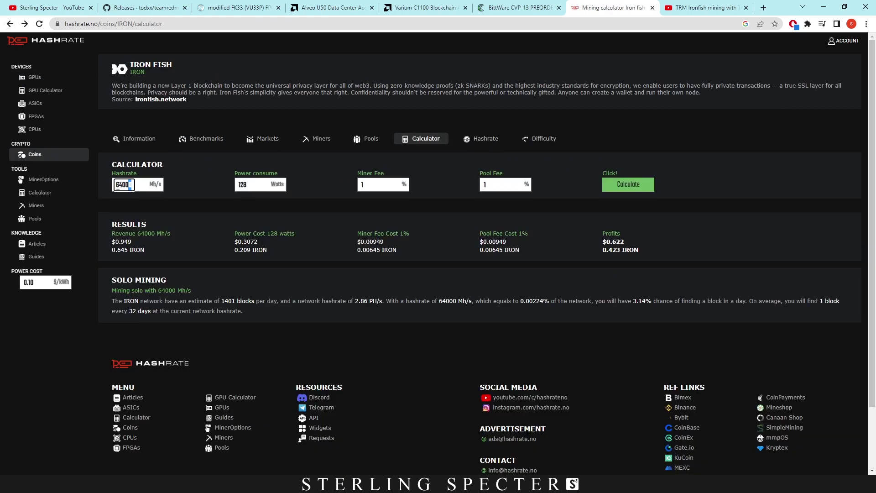
key("Tab")
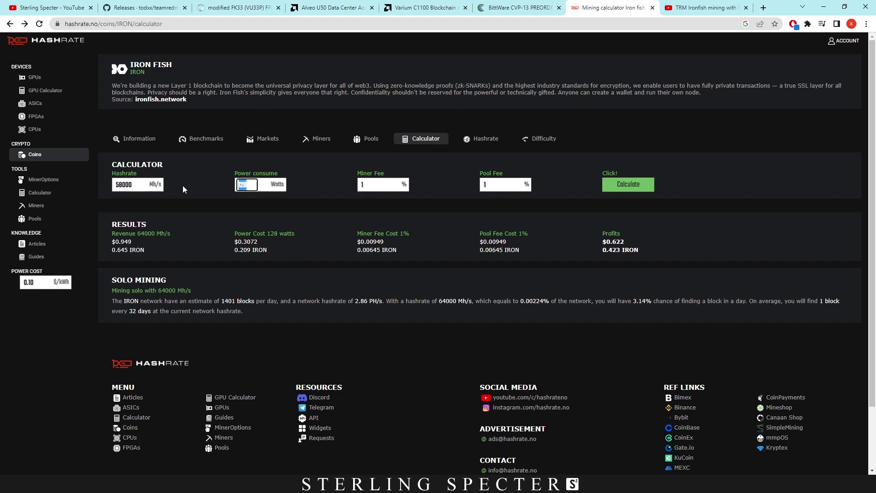
type("330")
key("Return")
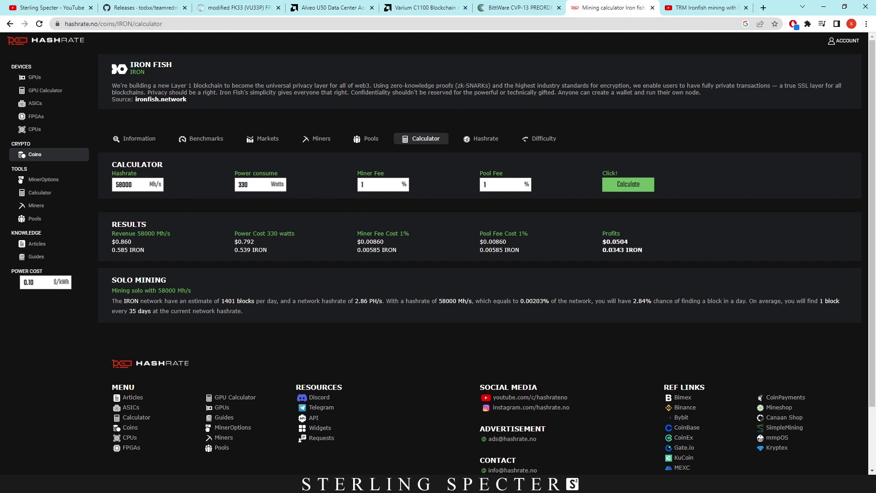
Recalculate for 40000 Mh/s at 160 watts, giving $0.197 profit.
left_click_drag(134, 184, 113, 193)
type("4000")
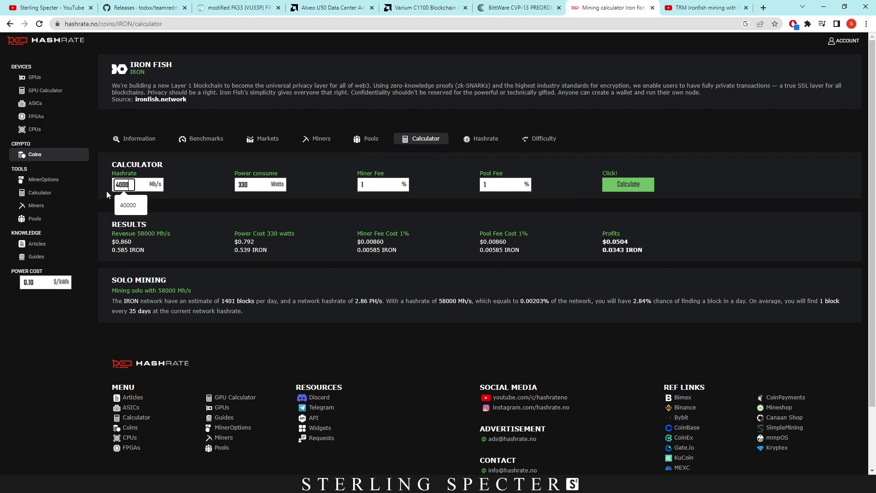
type("0")
left_click_drag(258, 185, 229, 187)
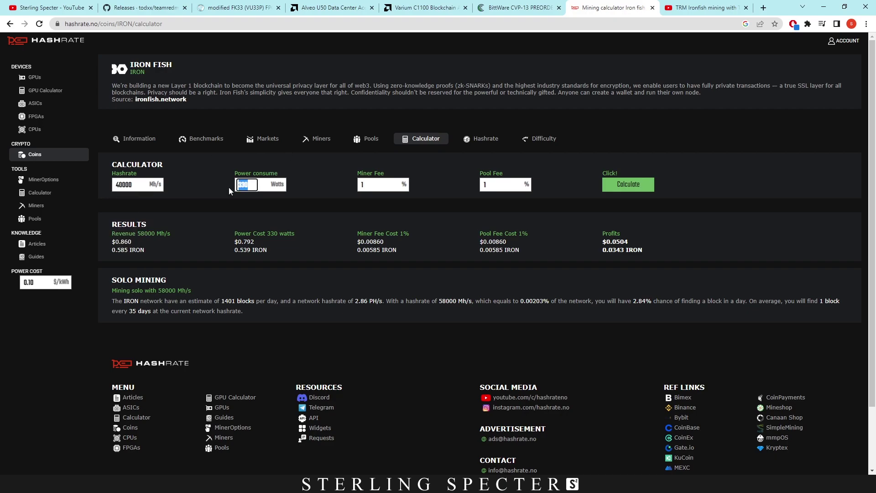
type("160")
left_click(612, 185)
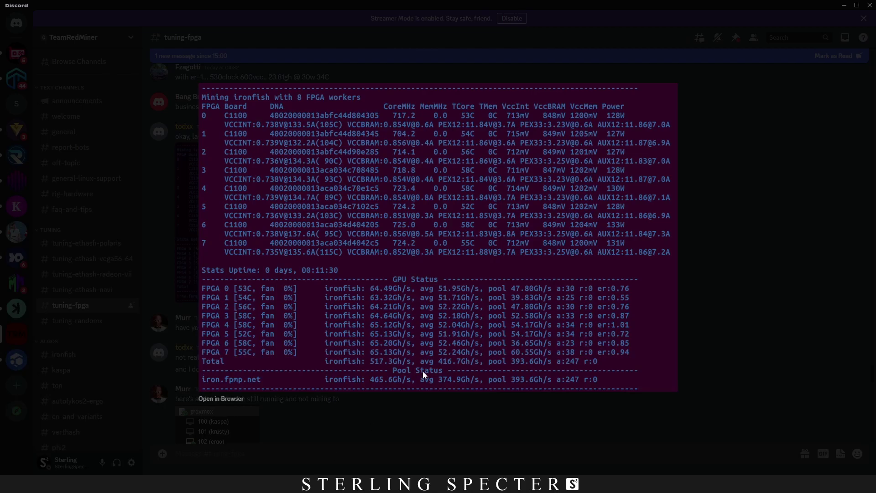
Close the rig screenshot and revisit the FK33, Alveo U50, Varium C1100, calculator and GitHub release tabs.
left_click(598, 416)
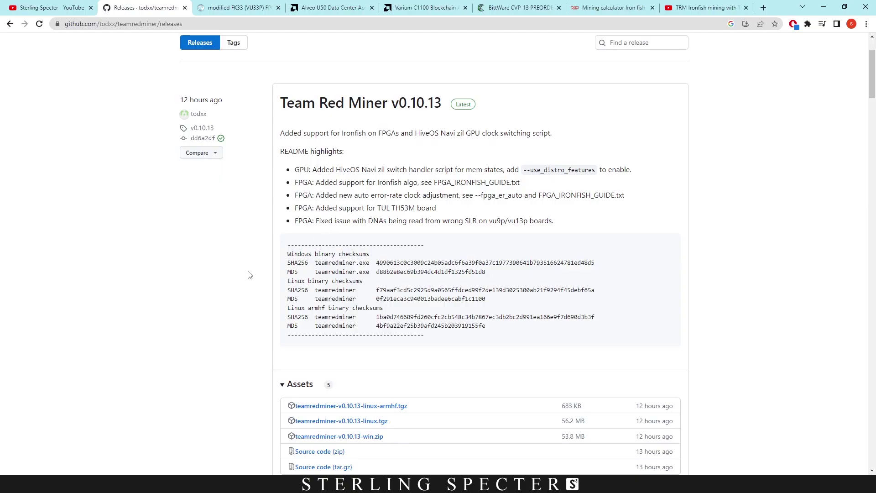
left_click(233, 11)
left_click(339, 6)
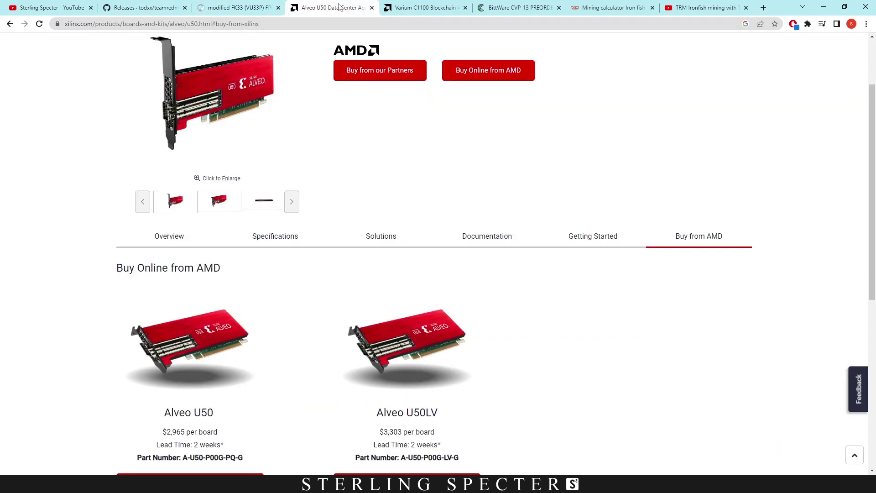
left_click(424, 6)
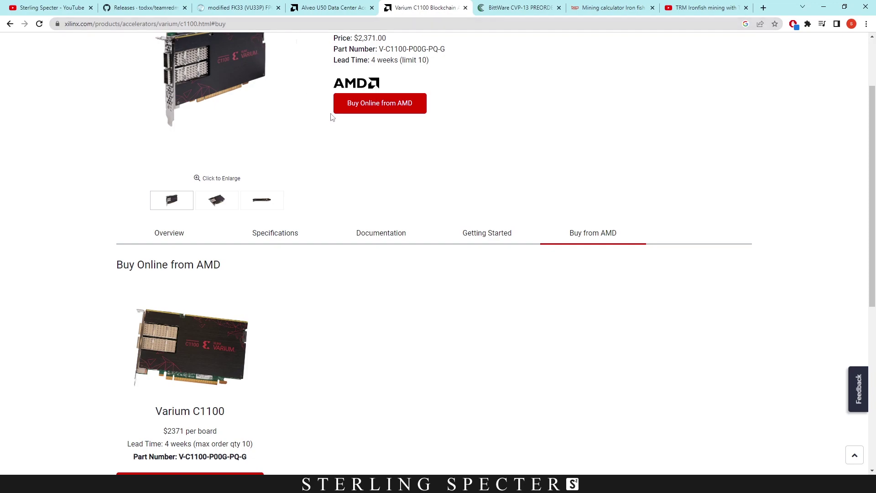
left_click(610, 5)
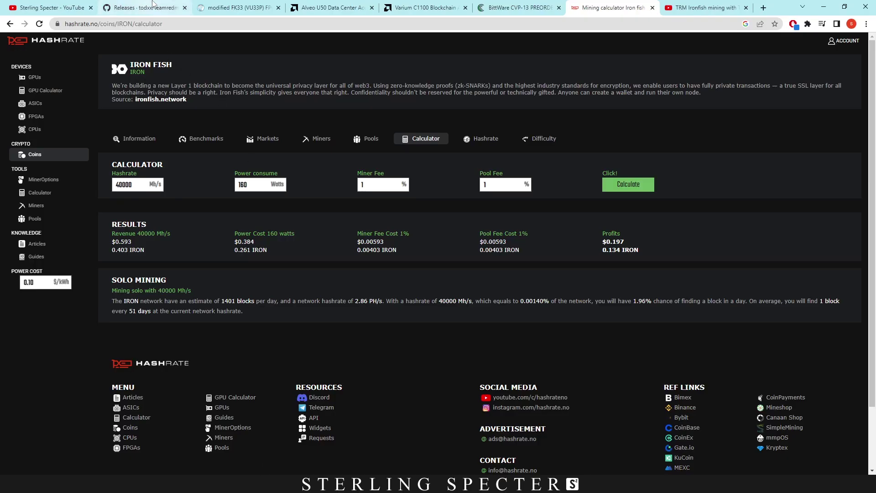
left_click(151, 8)
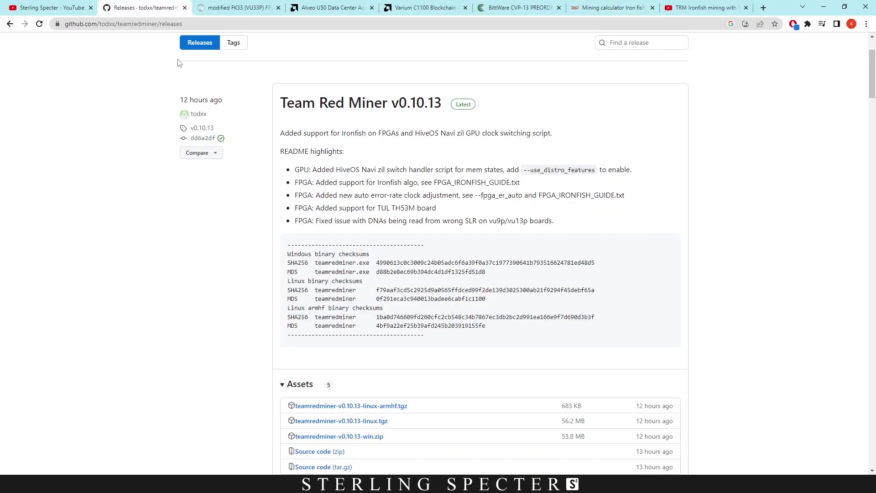